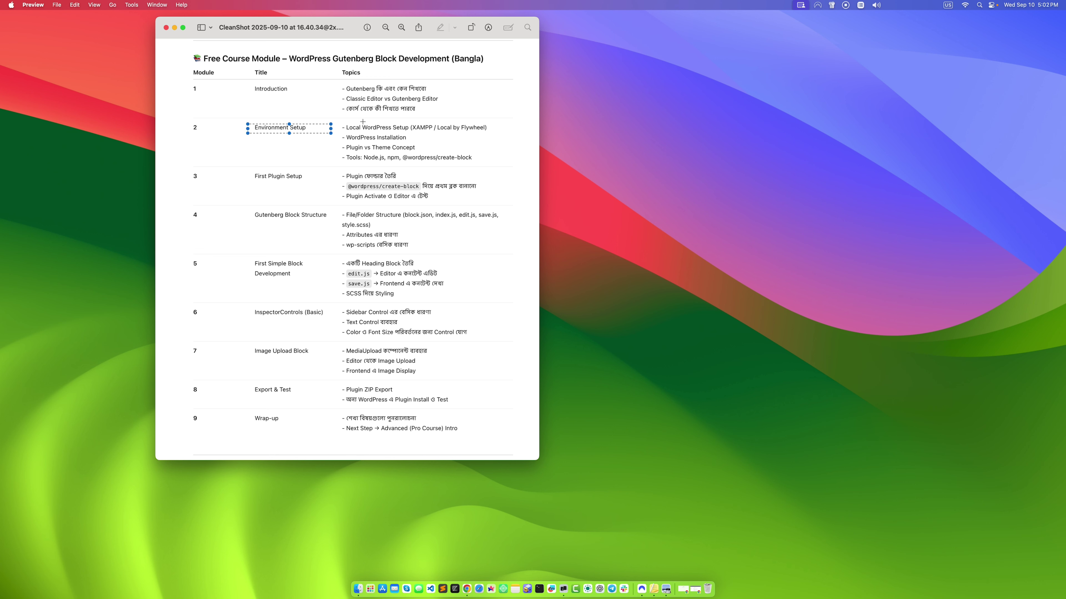
Step: Select the Local WordPress Setup and WordPress Installation lines on the screenshot, then clear the selection
left_click(341, 121)
left_click_drag(342, 121, 420, 136)
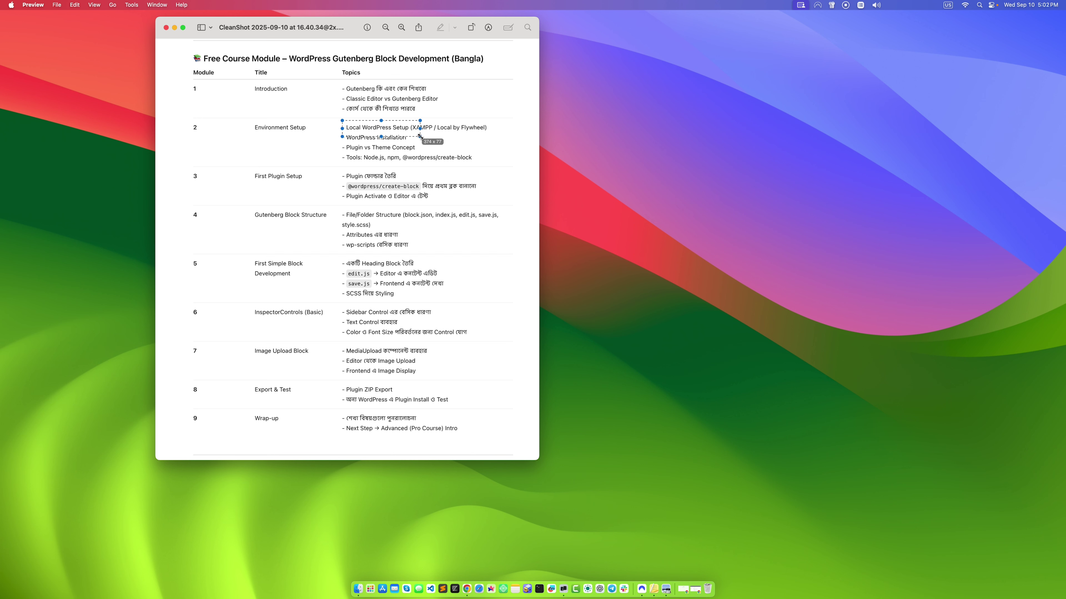
left_click(422, 129)
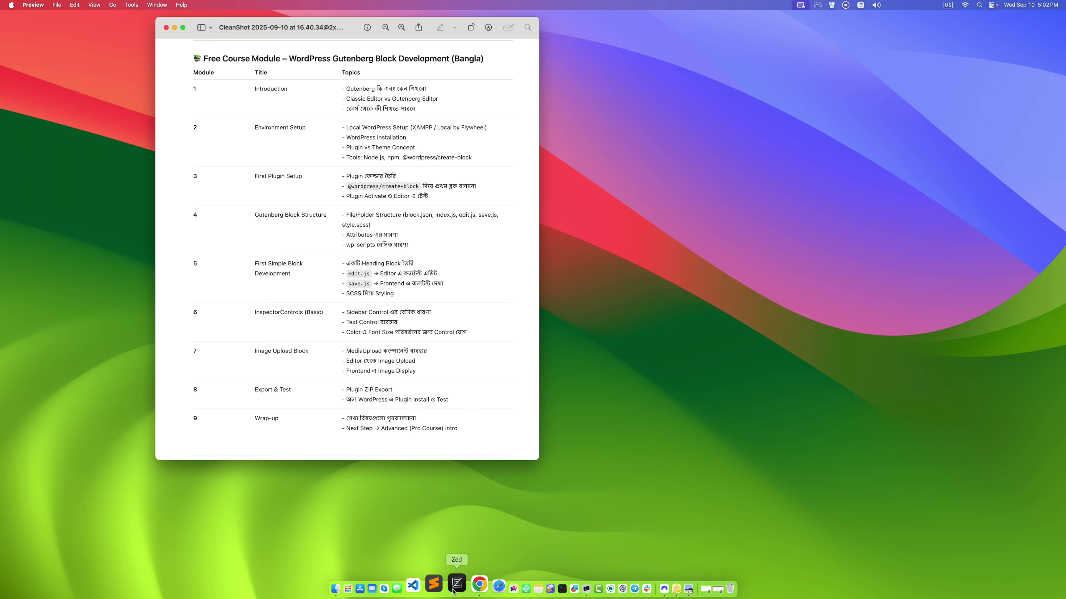
Step: Search 'local' in a new Chrome tab, open localwp.com, and launch the Local app
left_click(467, 589)
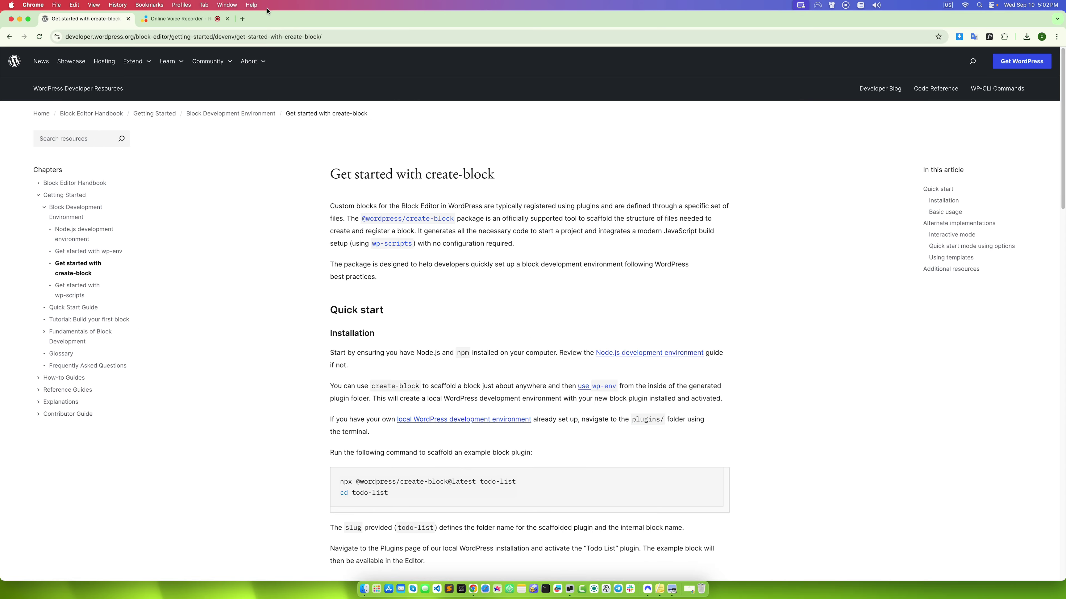
left_click(238, 21)
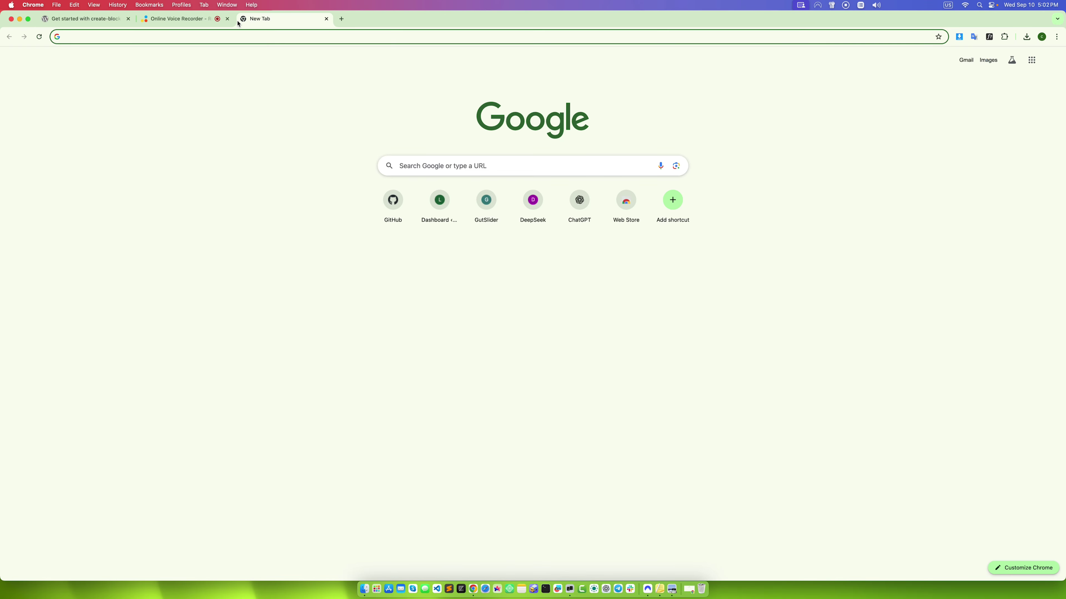
type("local")
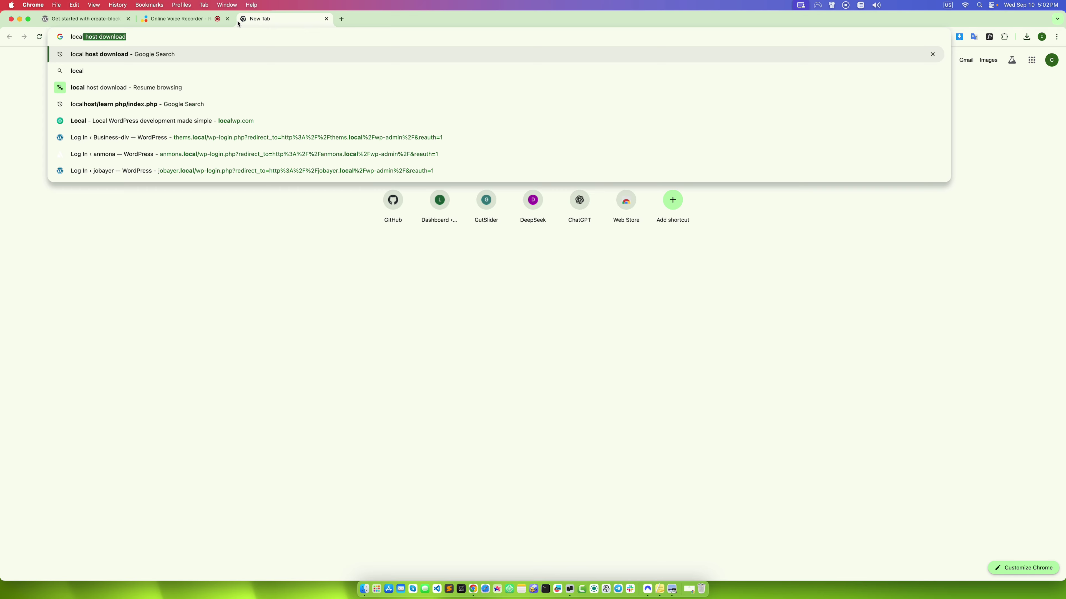
key("Return")
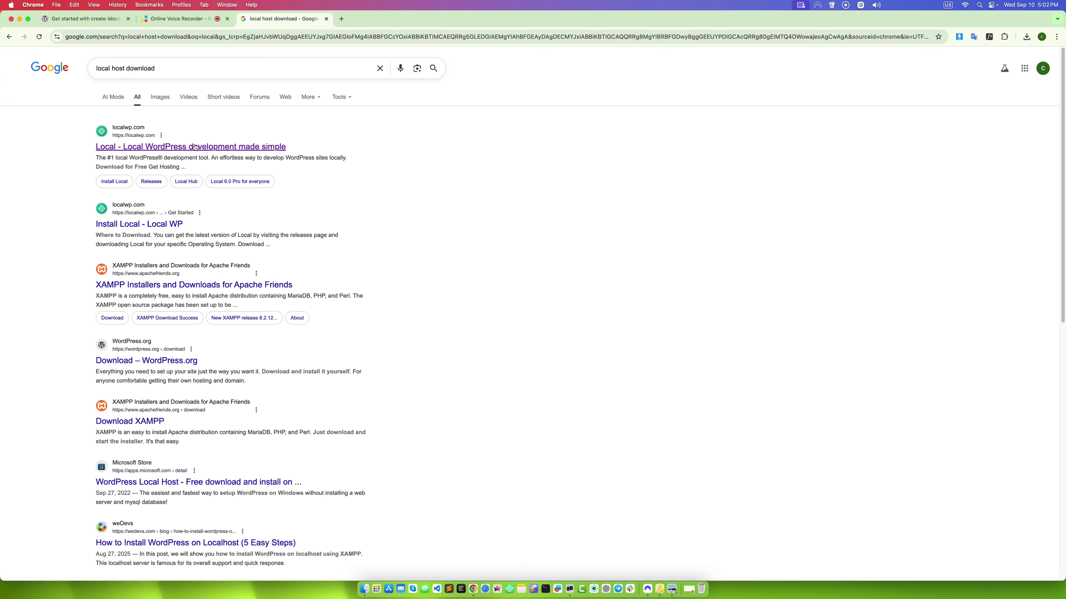
left_click(194, 146)
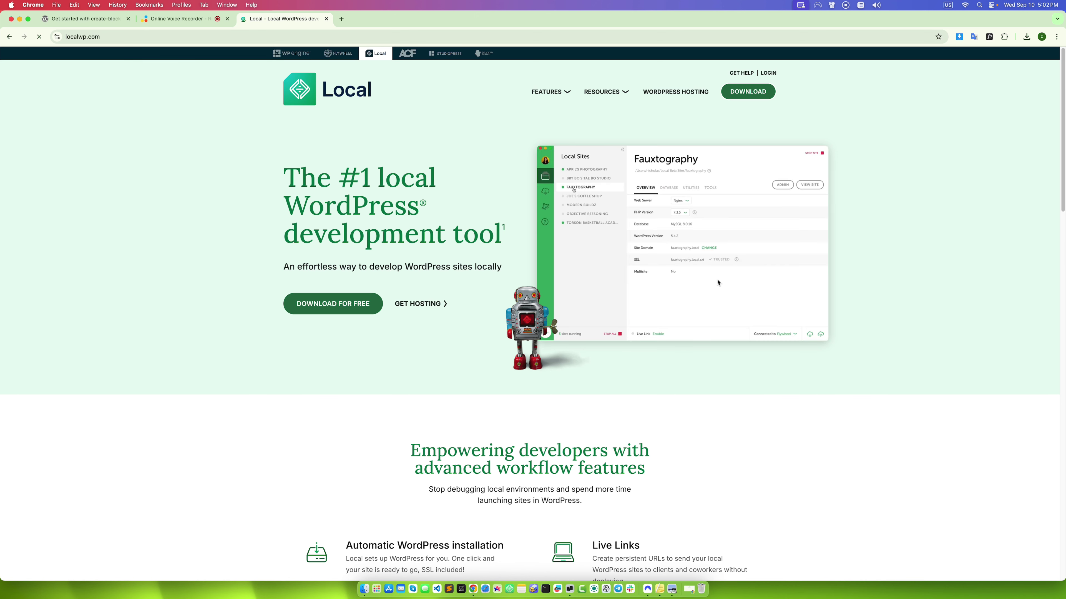
left_click(510, 583)
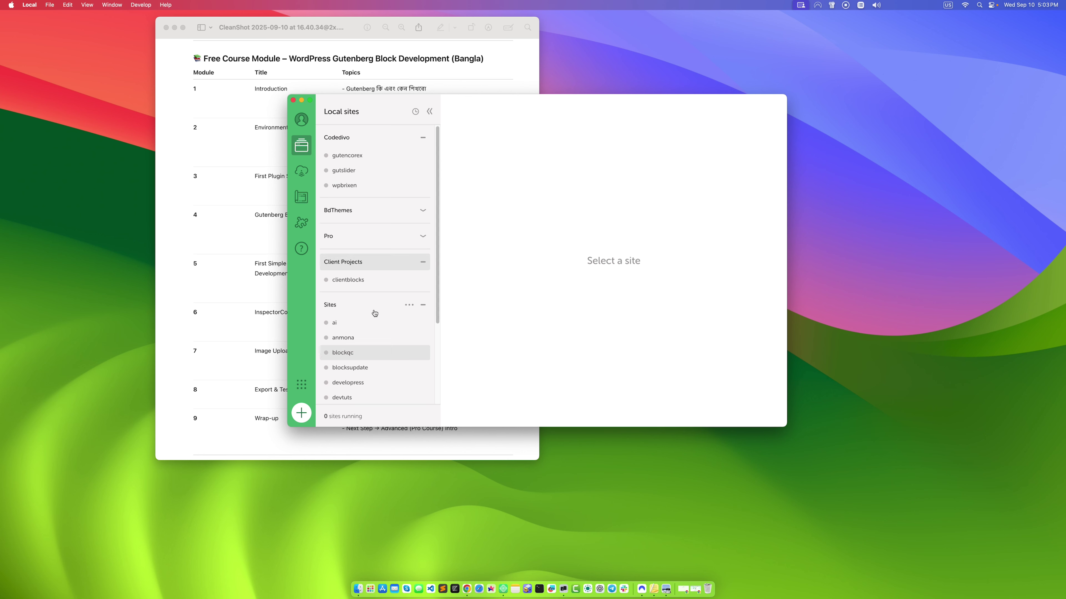
Step: Scroll through the Local sites list and start adding a new local site
scroll(373, 312, "down", 5)
scroll(376, 388, "up", 5)
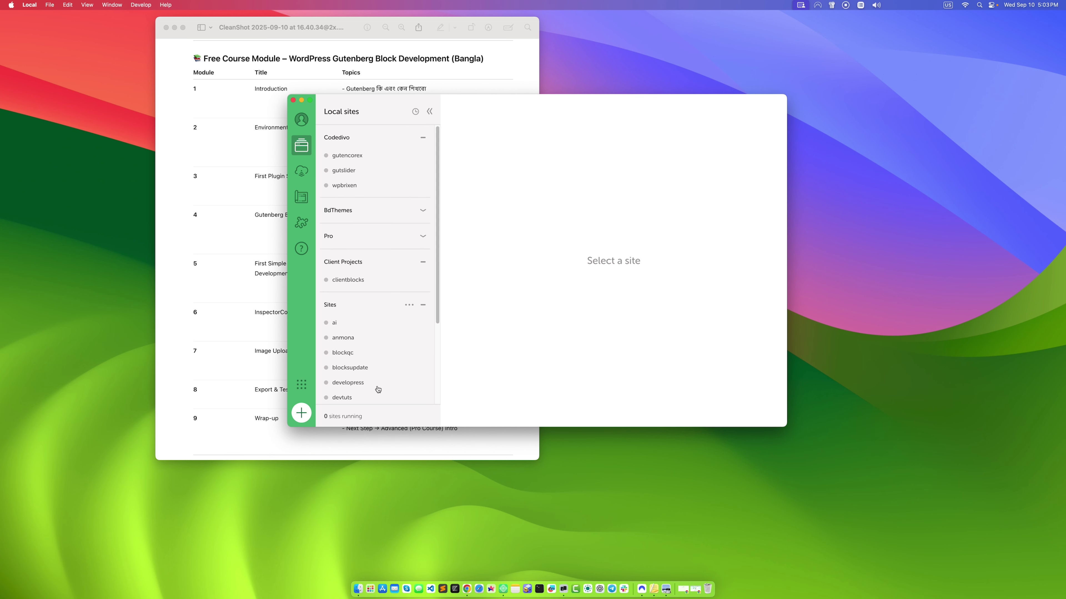
scroll(380, 361, "down", 5)
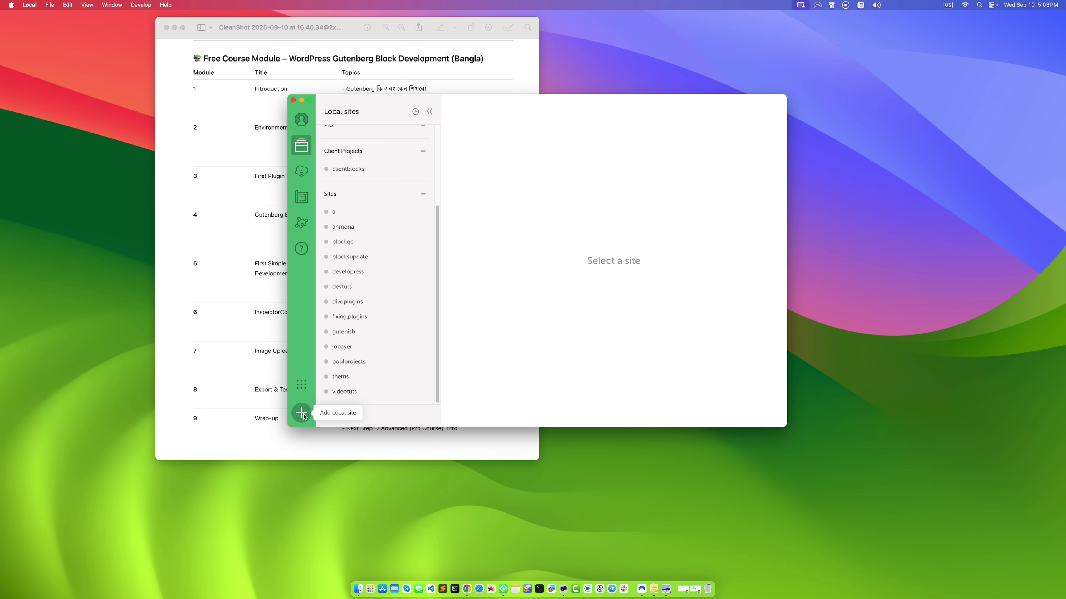
left_click(301, 413)
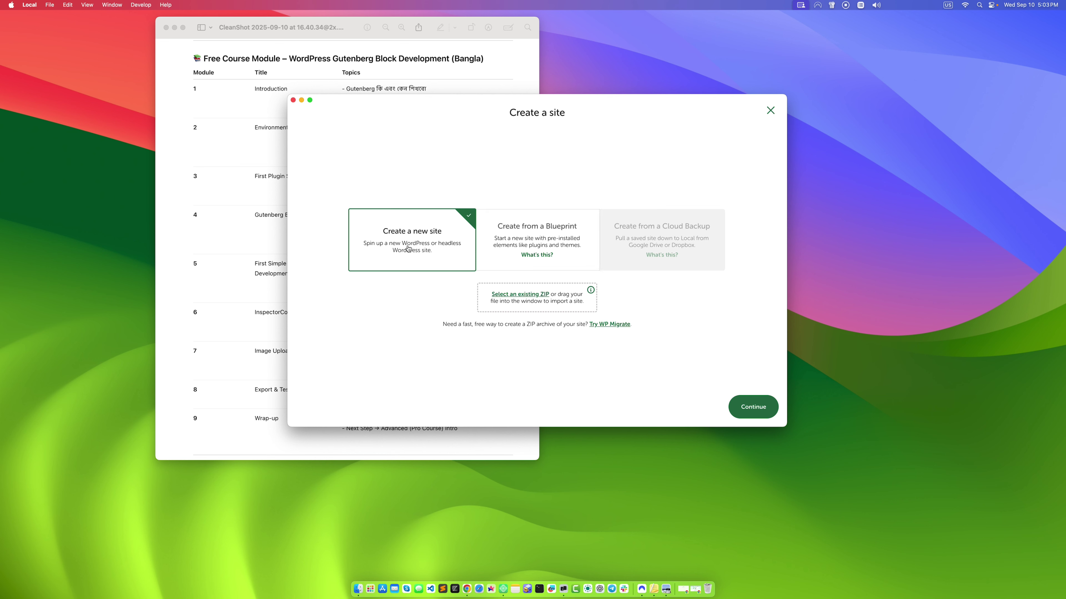
Step: Name the new site 'admin' and accept the preferred server environment
left_click(741, 415)
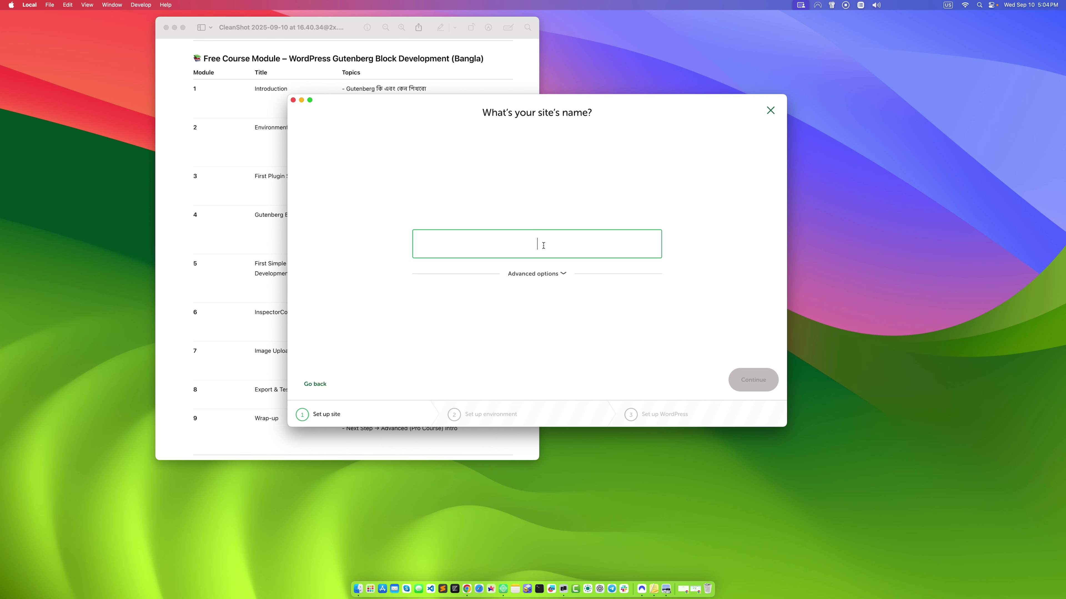
type("ad")
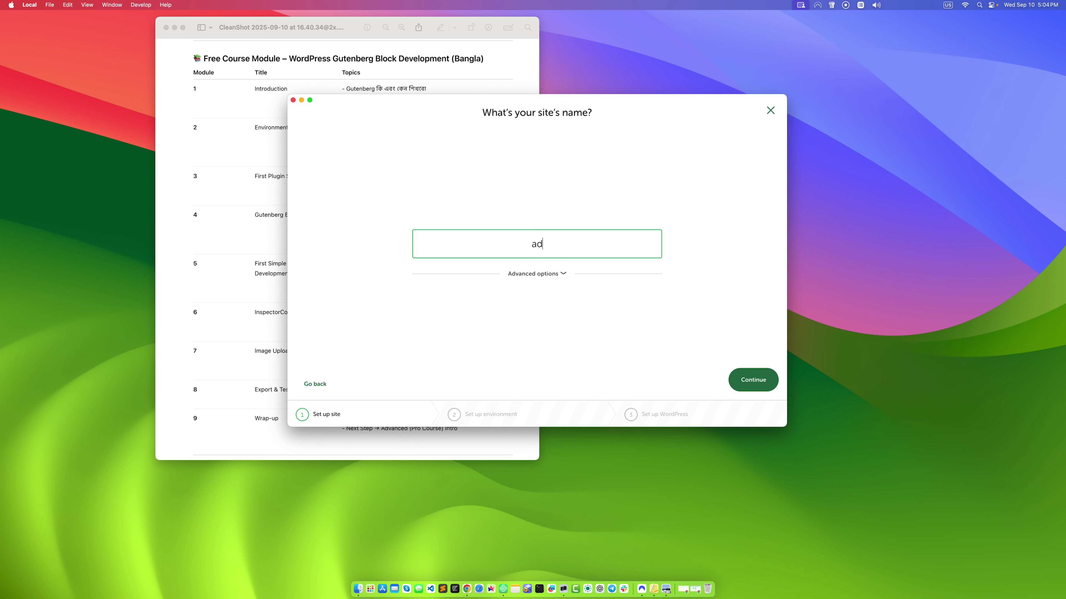
type("min")
left_click(751, 380)
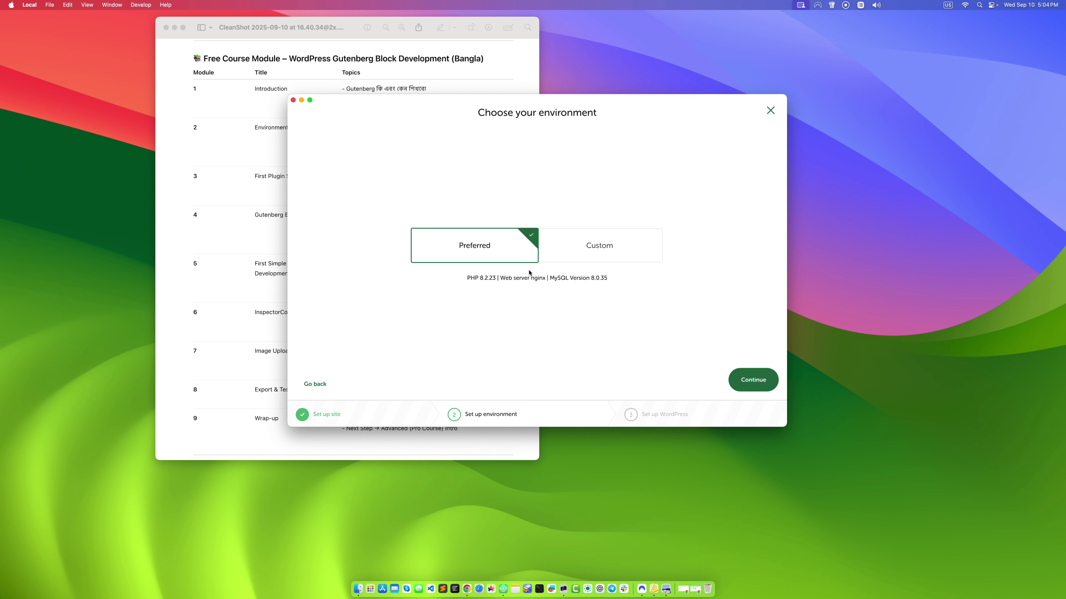
left_click(744, 381)
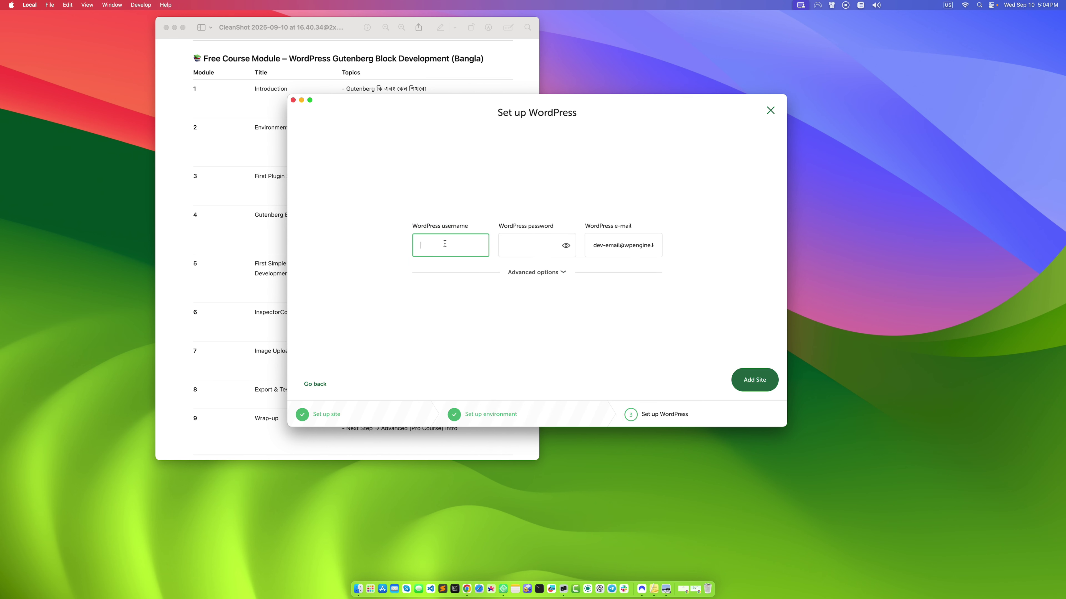
Step: Fill in the WordPress administrator credentials, reveal the password, and create the site
type("admin")
left_click(513, 250)
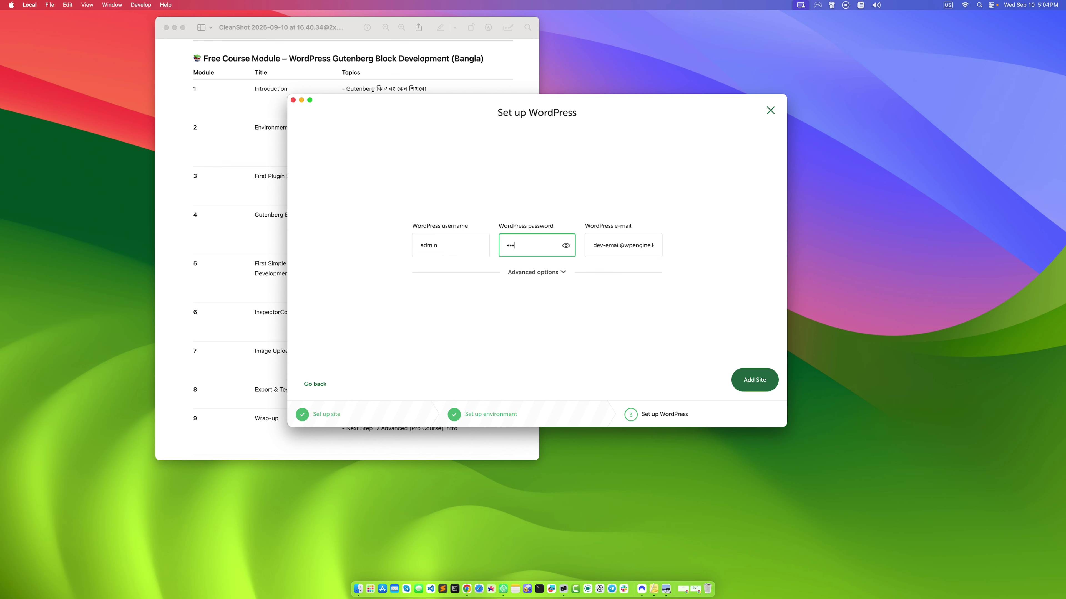
left_click(565, 245)
left_click(763, 380)
left_click(750, 381)
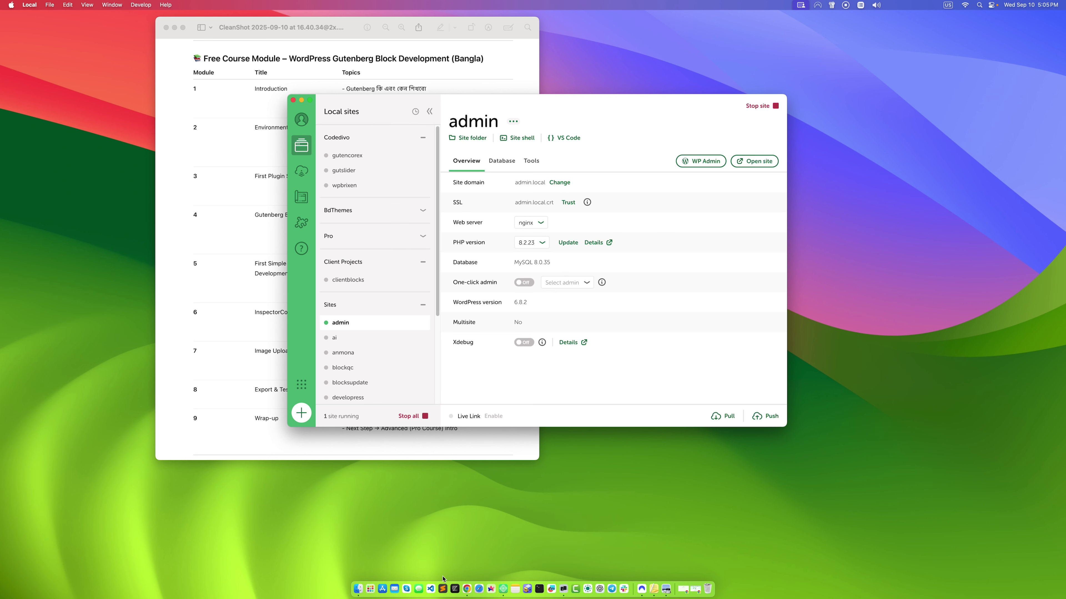
Step: In Preview, draw a line across the Plugin vs Theme Concept topic, then undo it
left_click(257, 183)
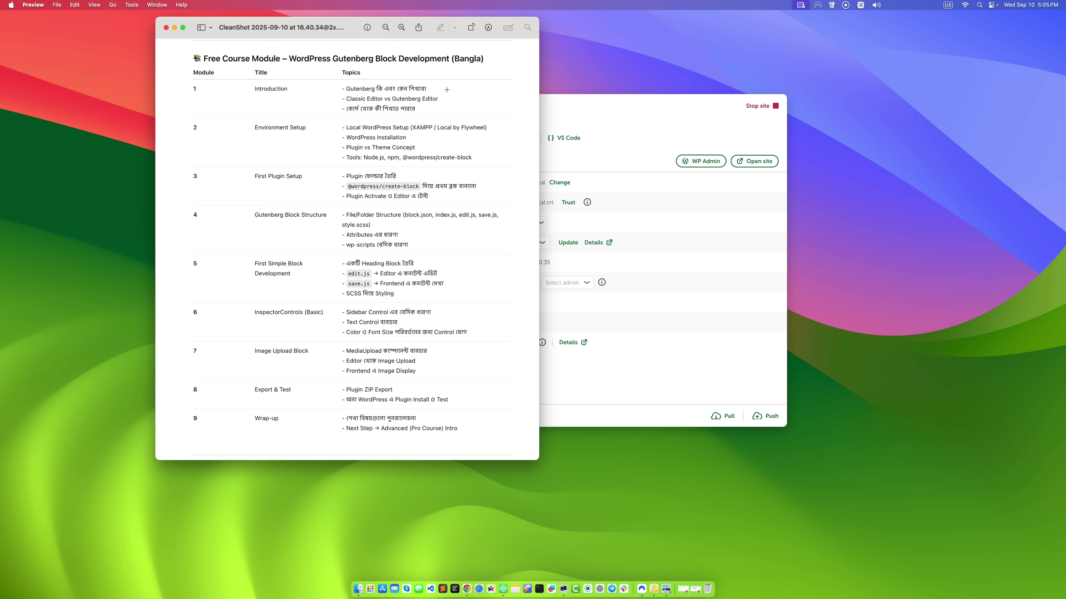
left_click_drag(345, 129, 433, 135)
left_click(433, 137)
left_click_drag(417, 147, 322, 148)
key("super+z")
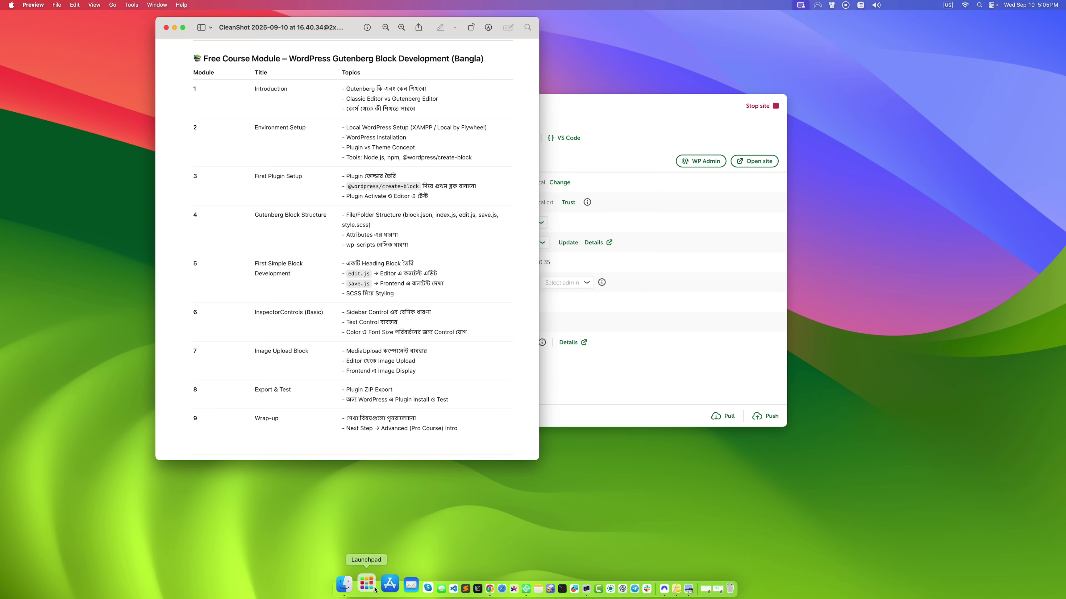
Step: Launch Terminal from Launchpad and run node -v, which reports v23.6.0
left_click(367, 584)
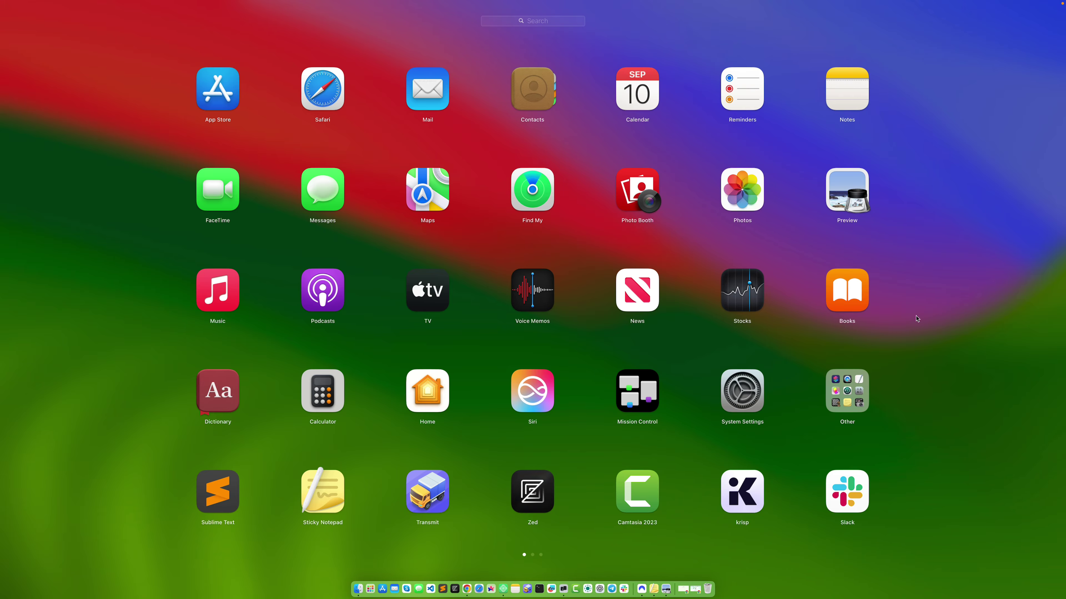
scroll(917, 319, "right", 3)
left_click(559, 19)
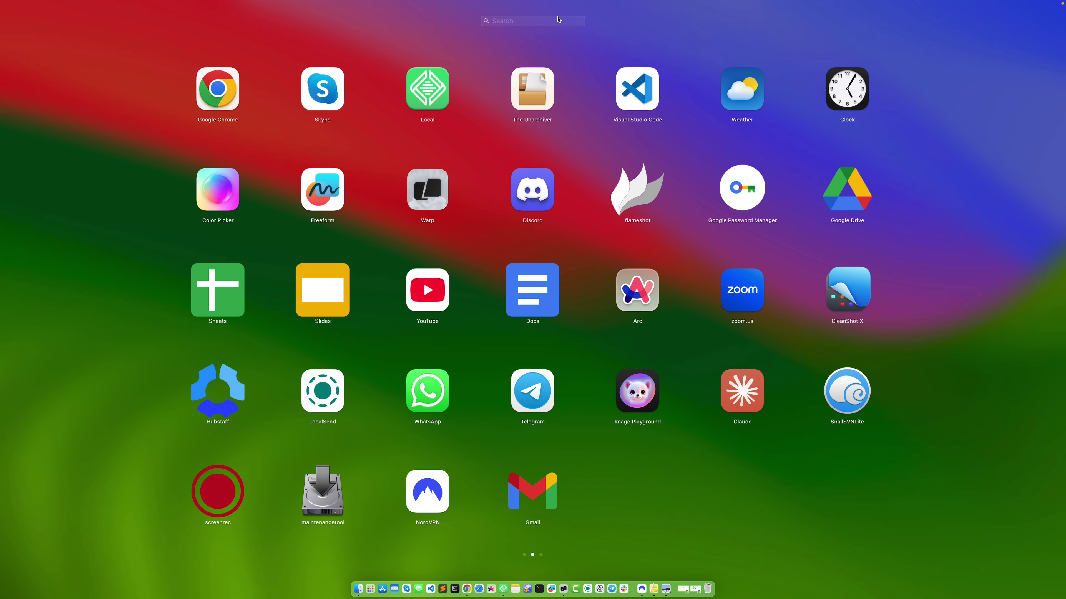
type("ter")
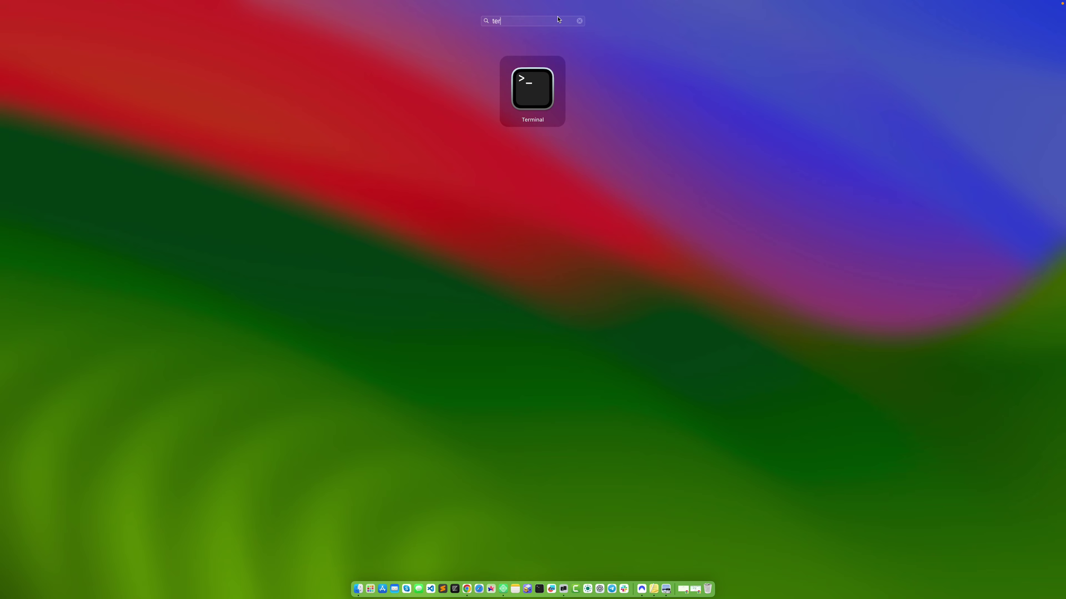
key("Return")
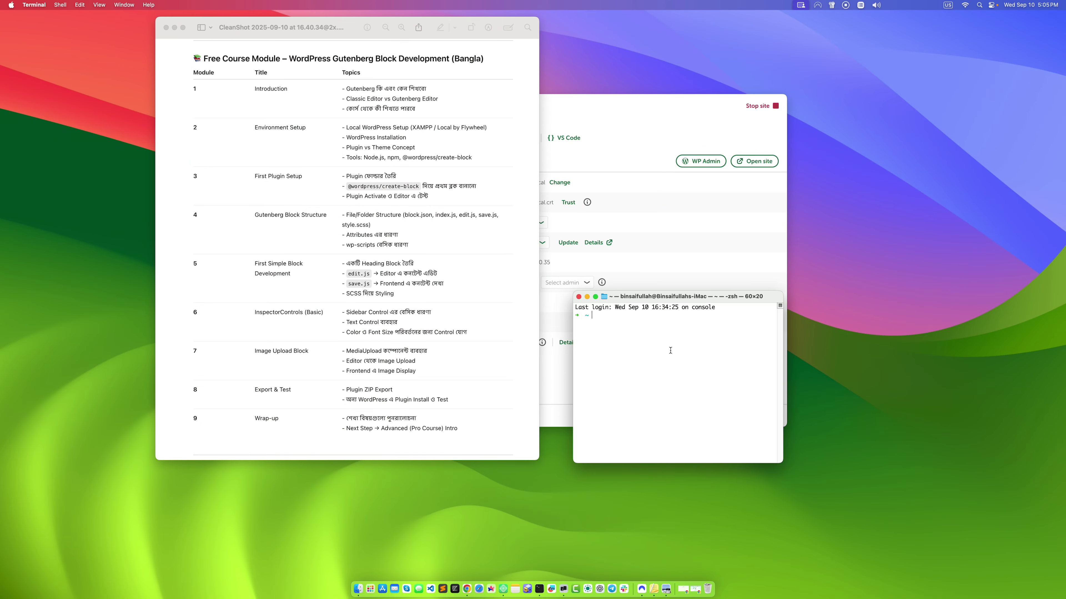
type("node -v")
key("Return")
Step: Search 'node js download' in a new Chrome tab and open the nodejs.org download page
left_click(467, 588)
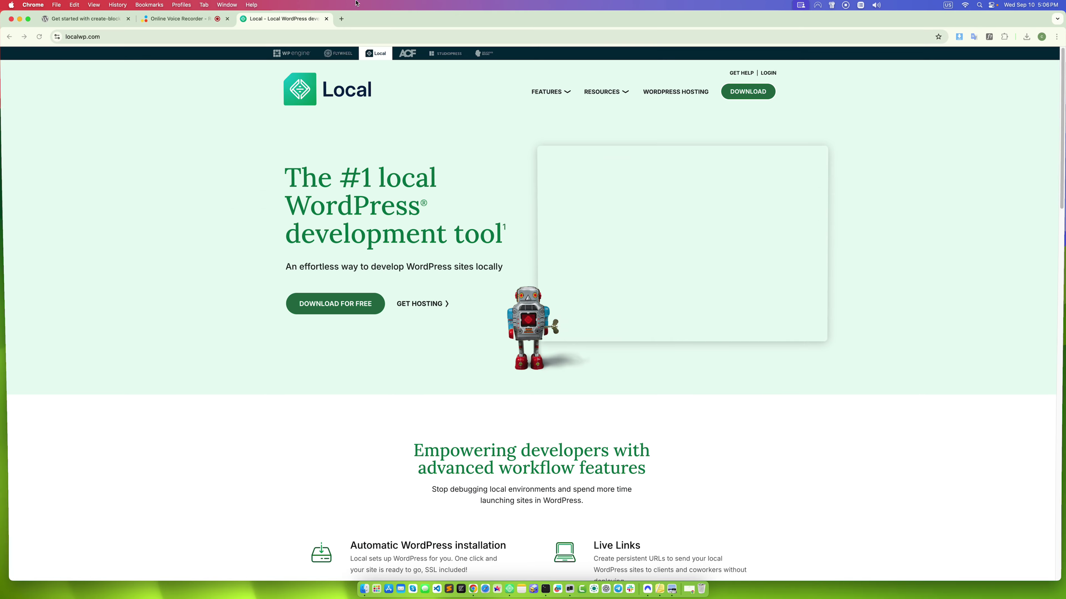
left_click(341, 19)
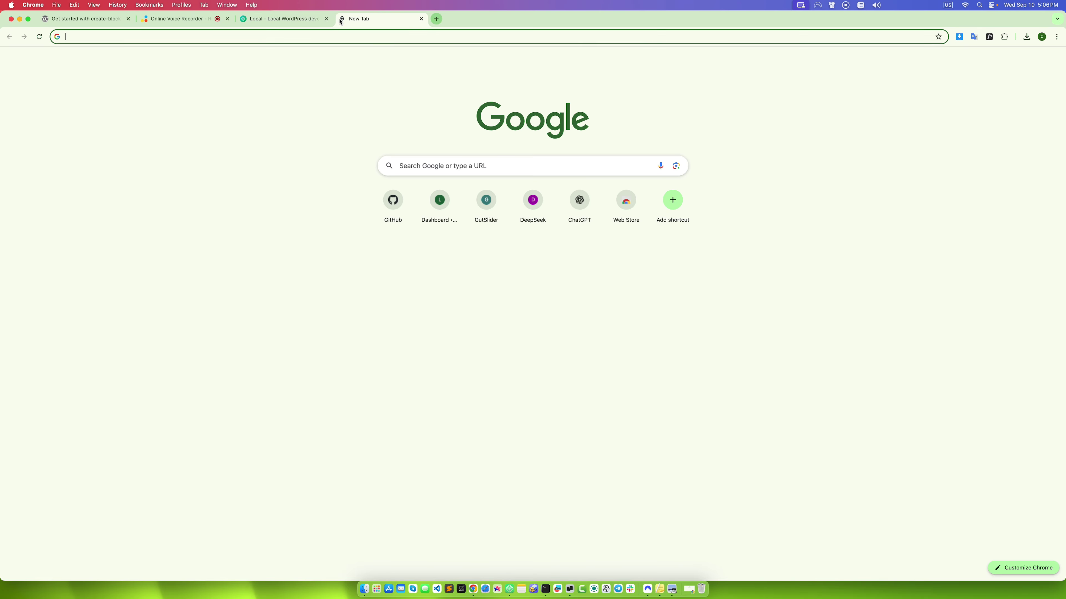
type("node")
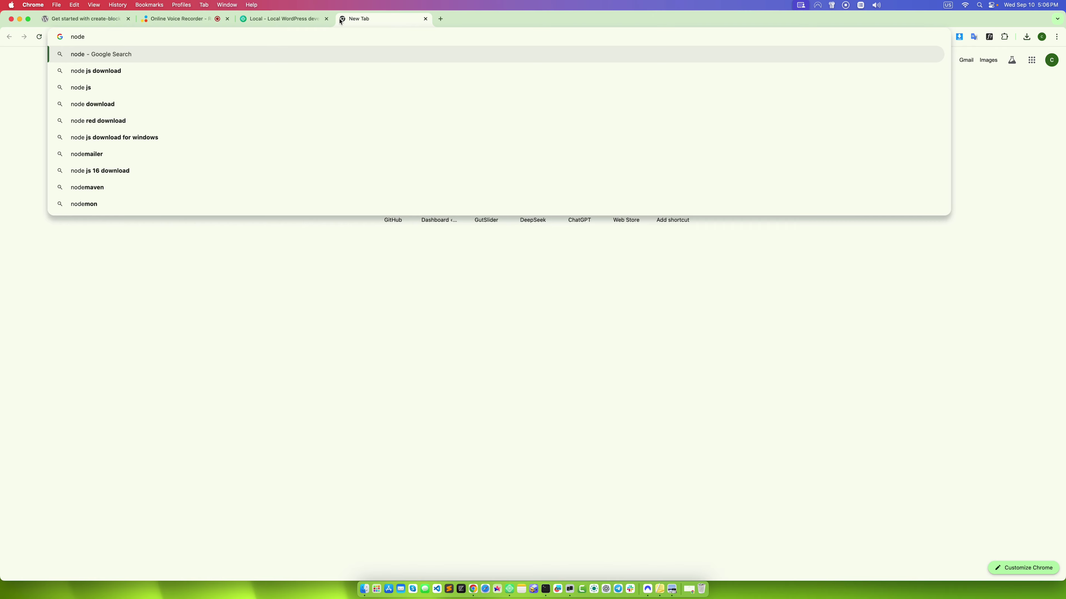
left_click(89, 70)
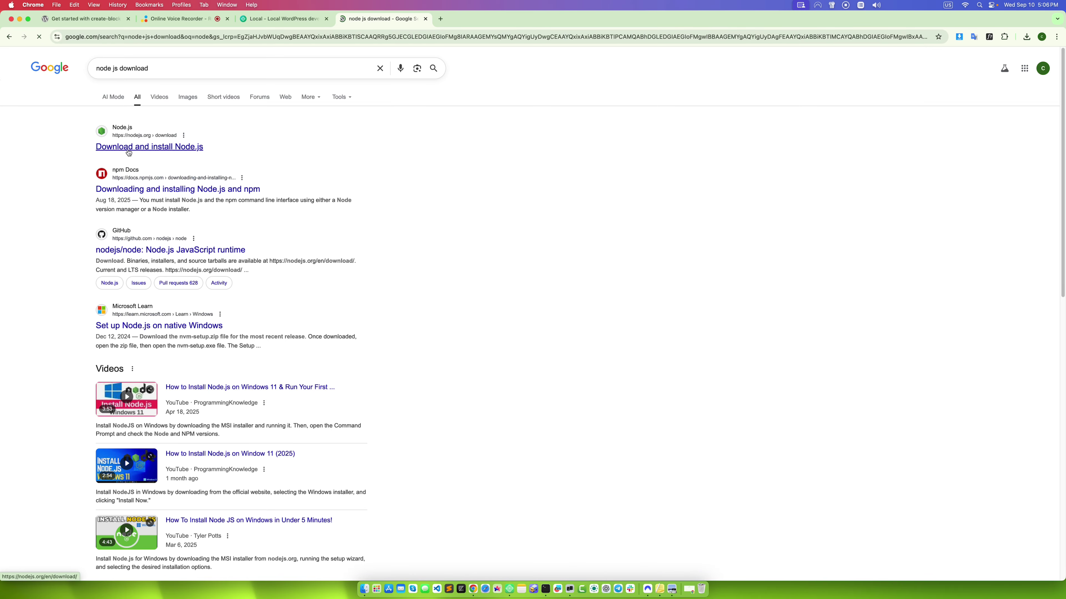
left_click(128, 149)
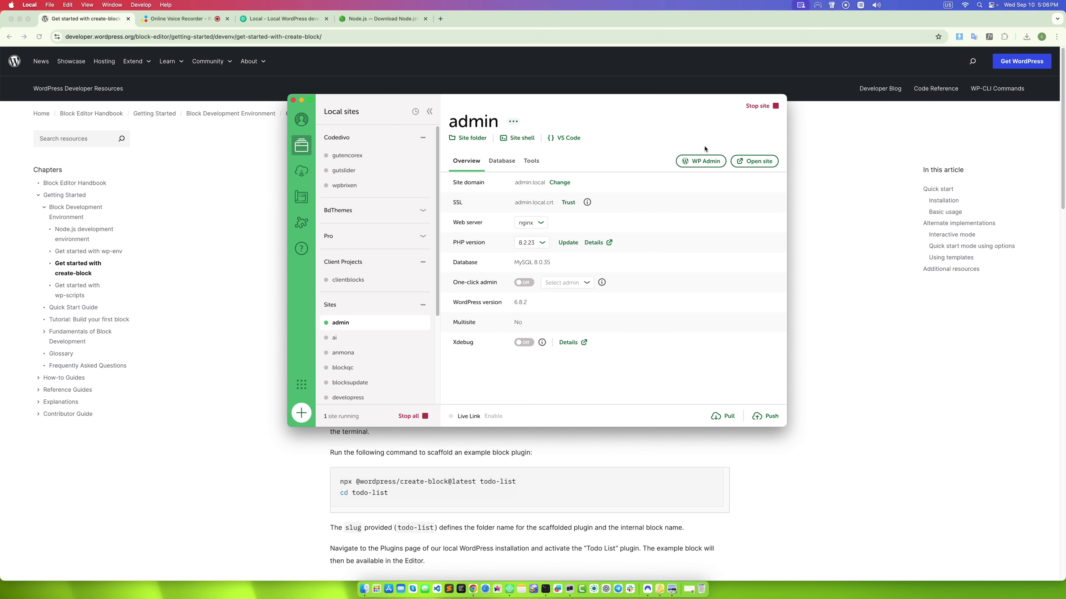
Step: Open the admin site's WP Admin login and sign in with the administrator username and password
left_click(710, 162)
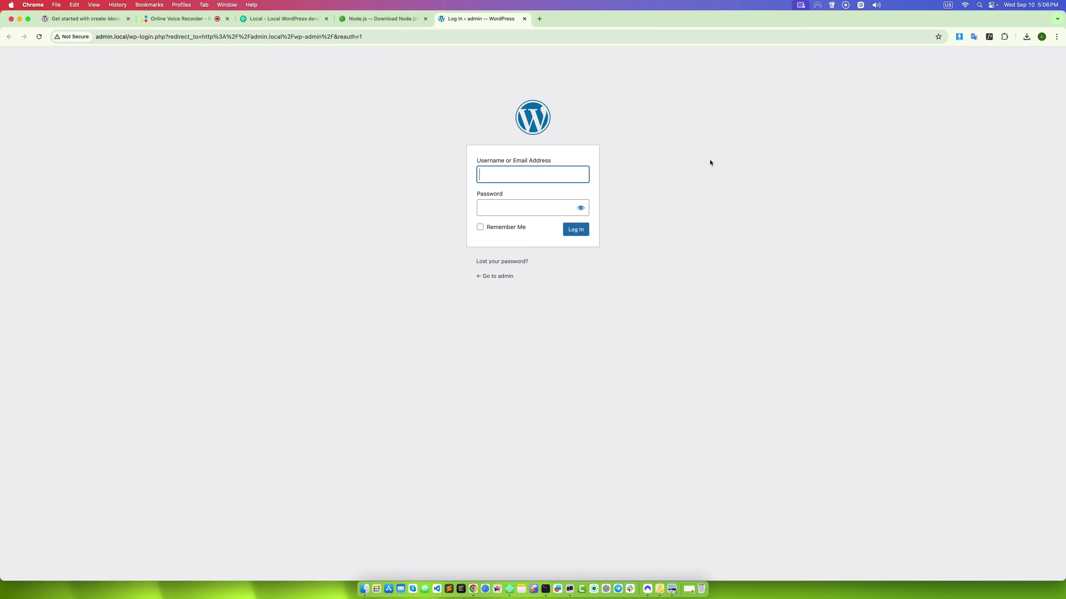
left_click(540, 172)
type("admin")
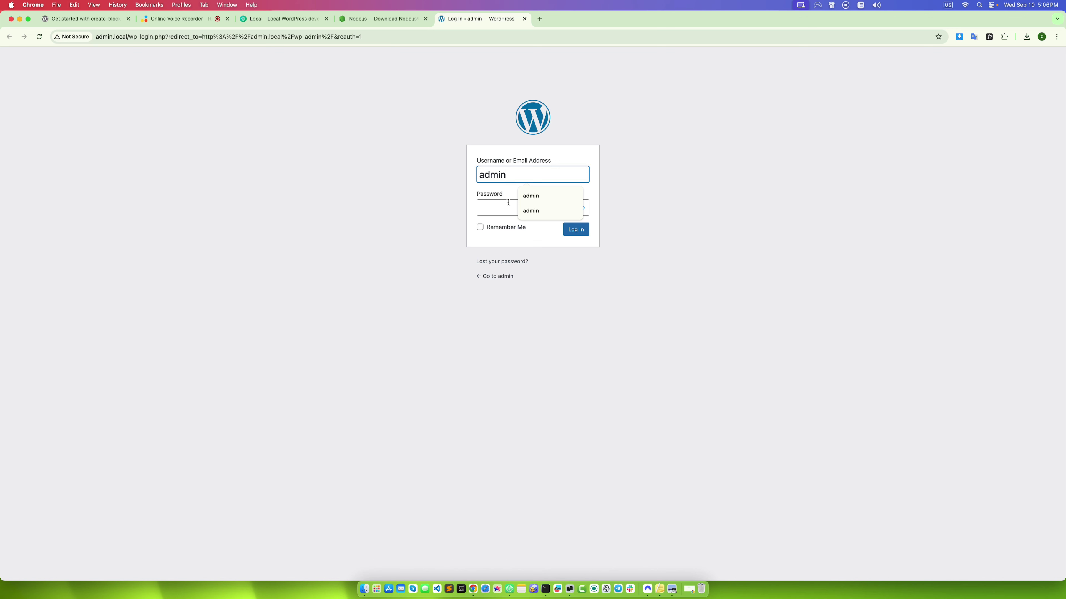
key("Tab")
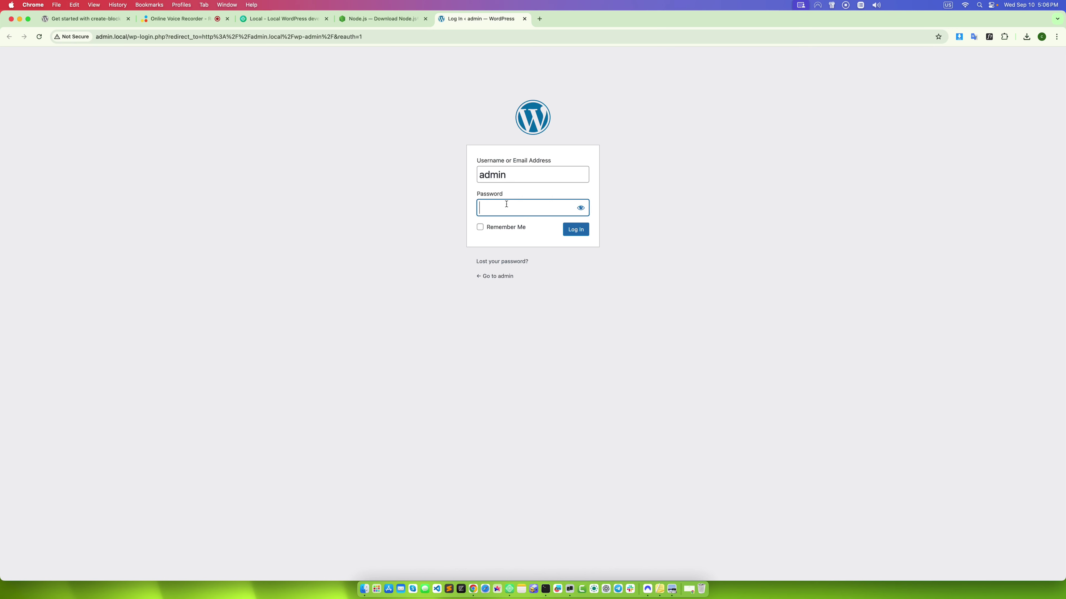
type("admi")
left_click(566, 226)
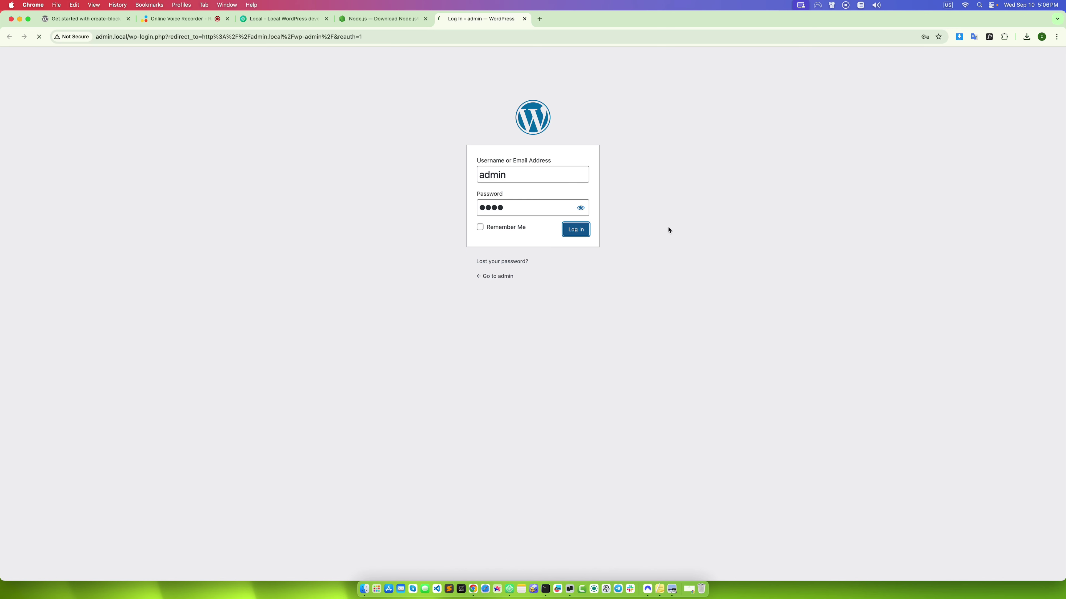